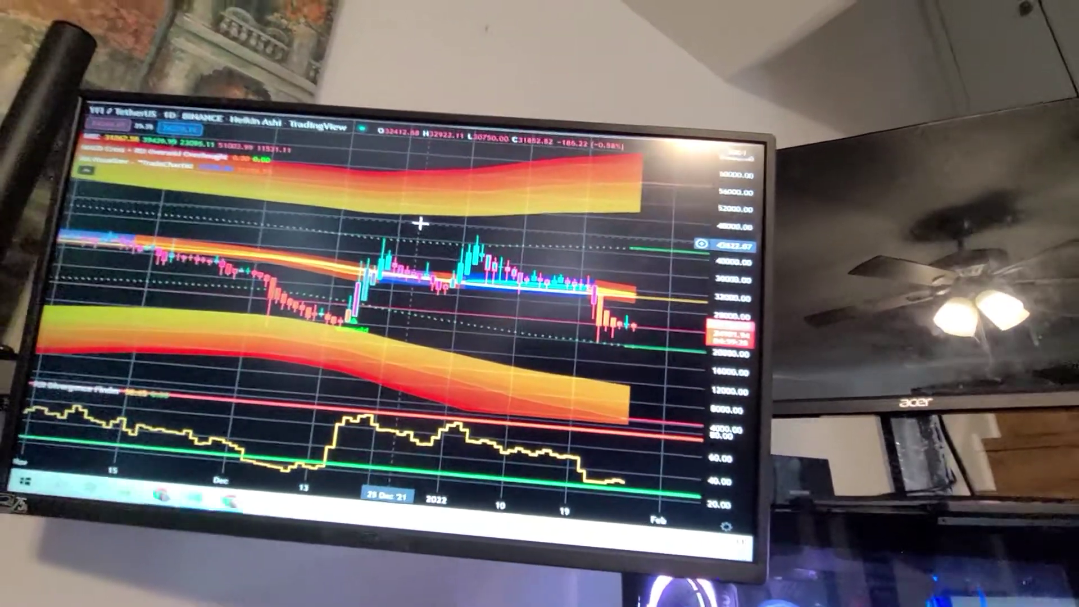
# Exit full screen so the BTCPERP 2h Heikin Ashi chart shows in the browser window.
pyautogui.press('F11')
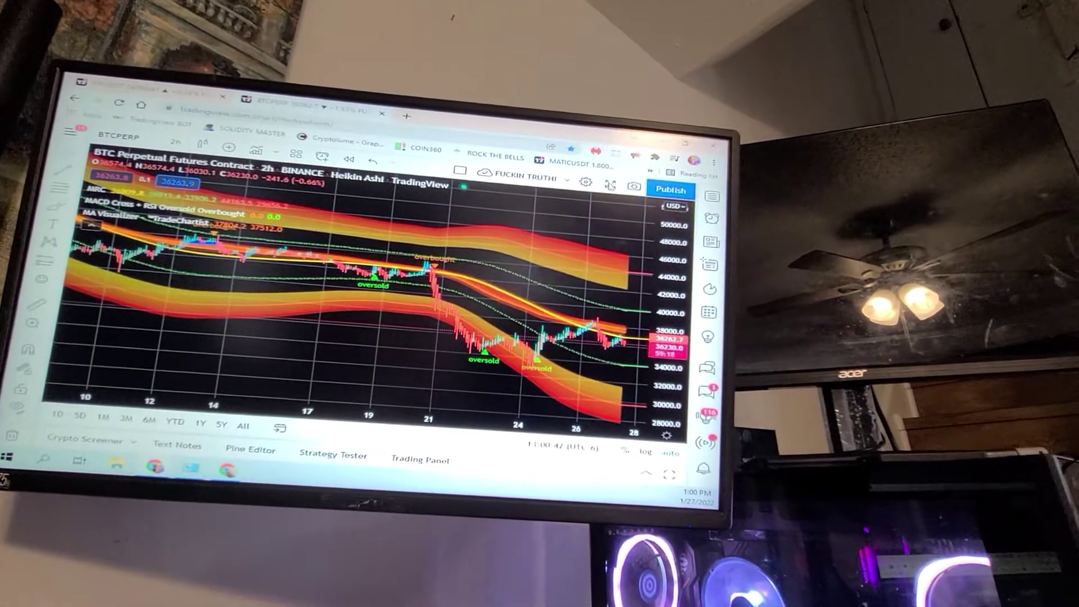
# Switch the 2h BTC perpetual Heikin Ashi chart to full-screen mode.
pyautogui.click(610, 184)
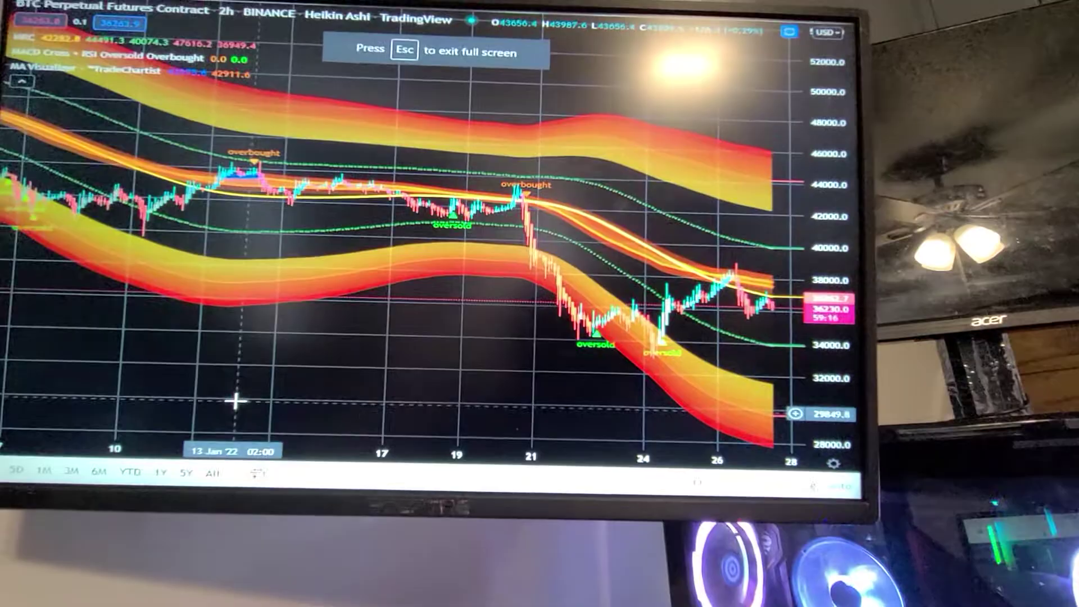